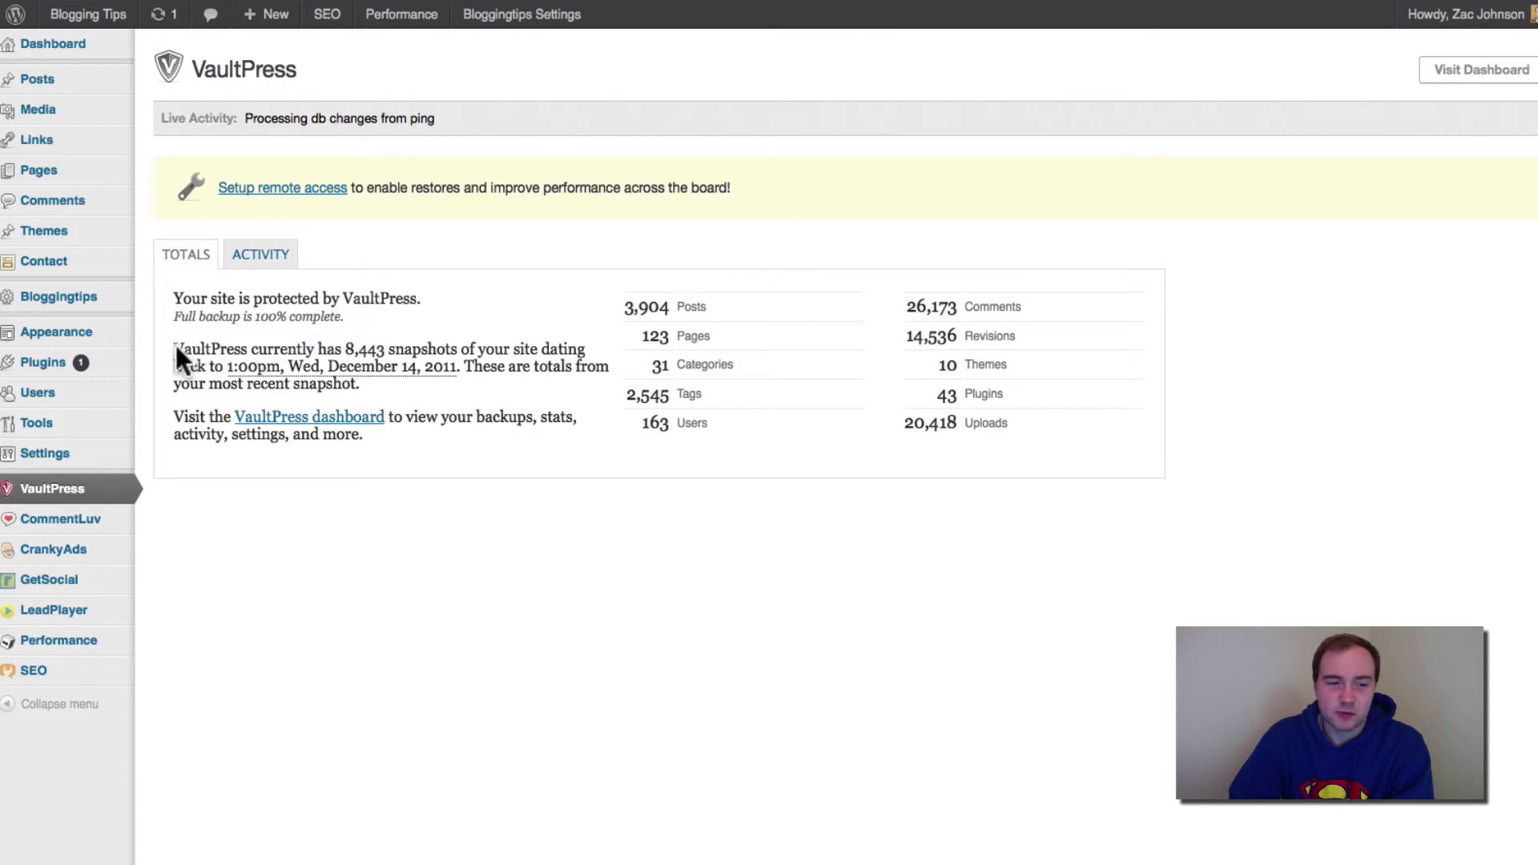
pyautogui.moveTo(174, 345); pyautogui.dragTo(320, 351)
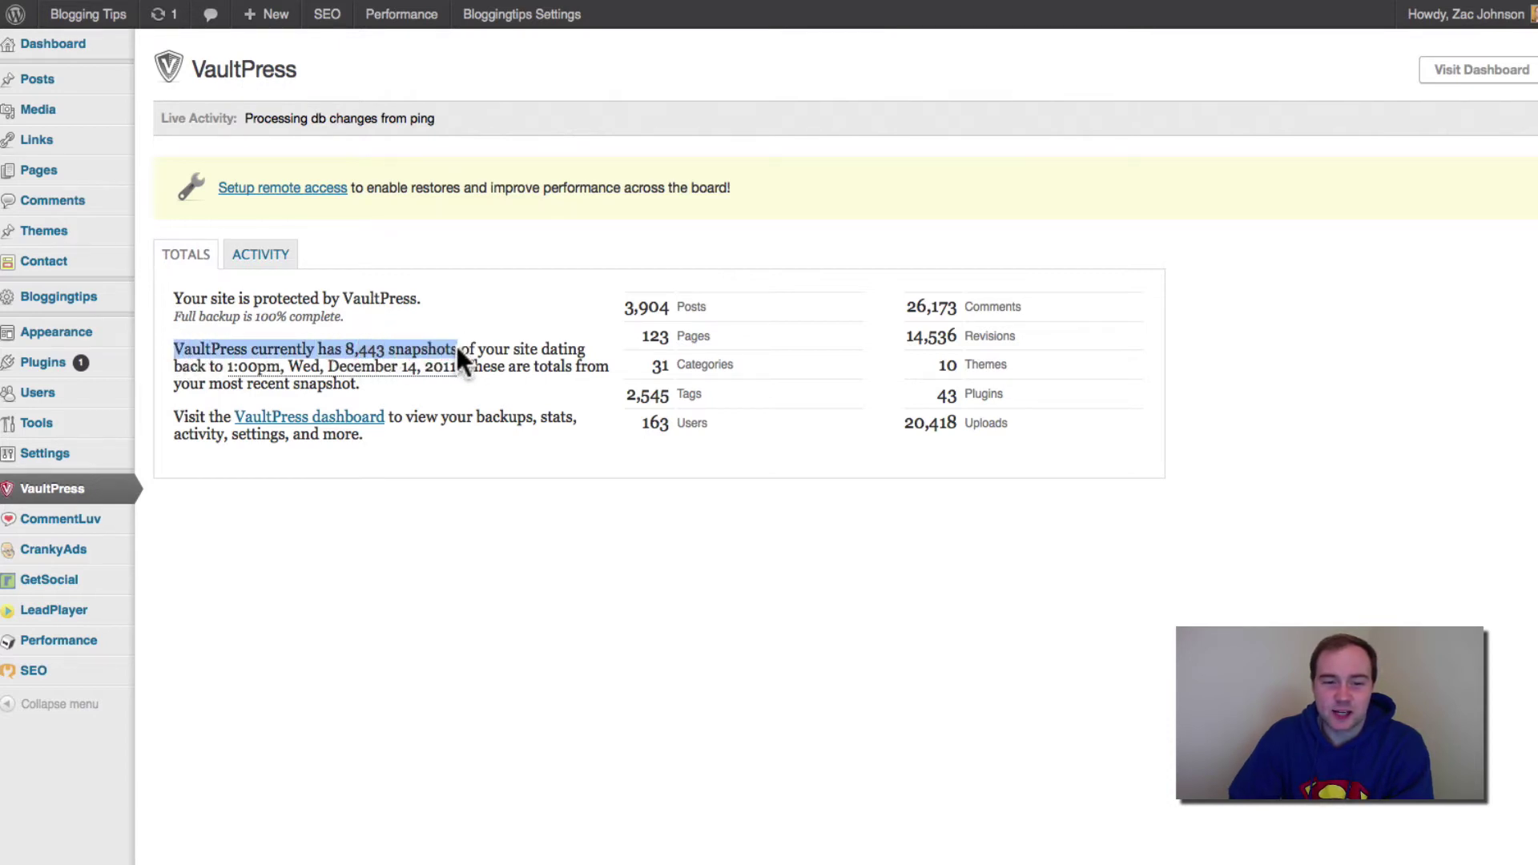
pyautogui.moveTo(456, 347); pyautogui.dragTo(457, 344)
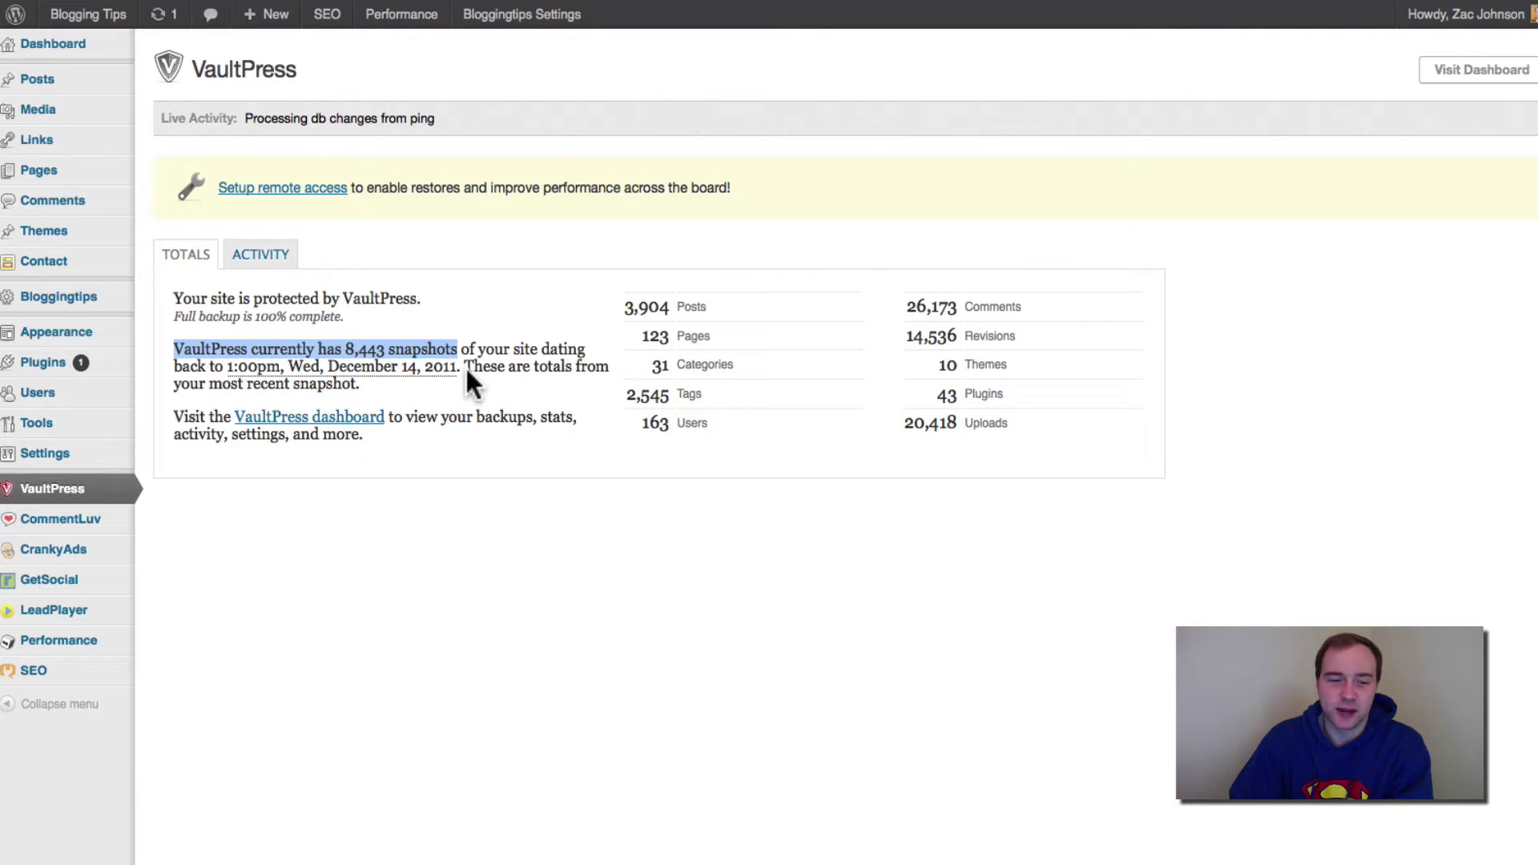
pyautogui.moveTo(465, 365); pyautogui.dragTo(241, 366)
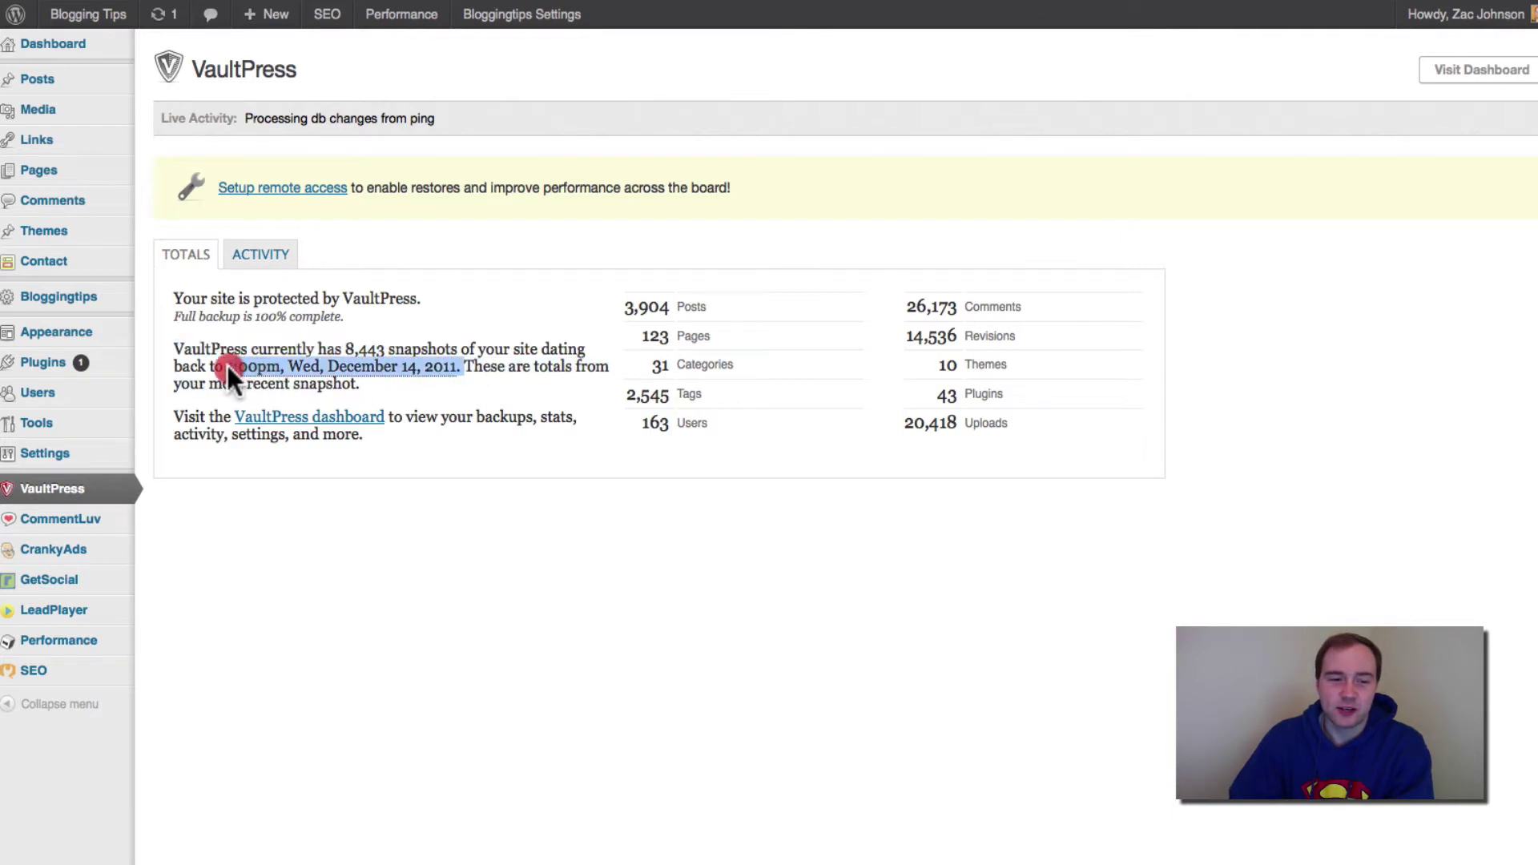
pyautogui.click(492, 365)
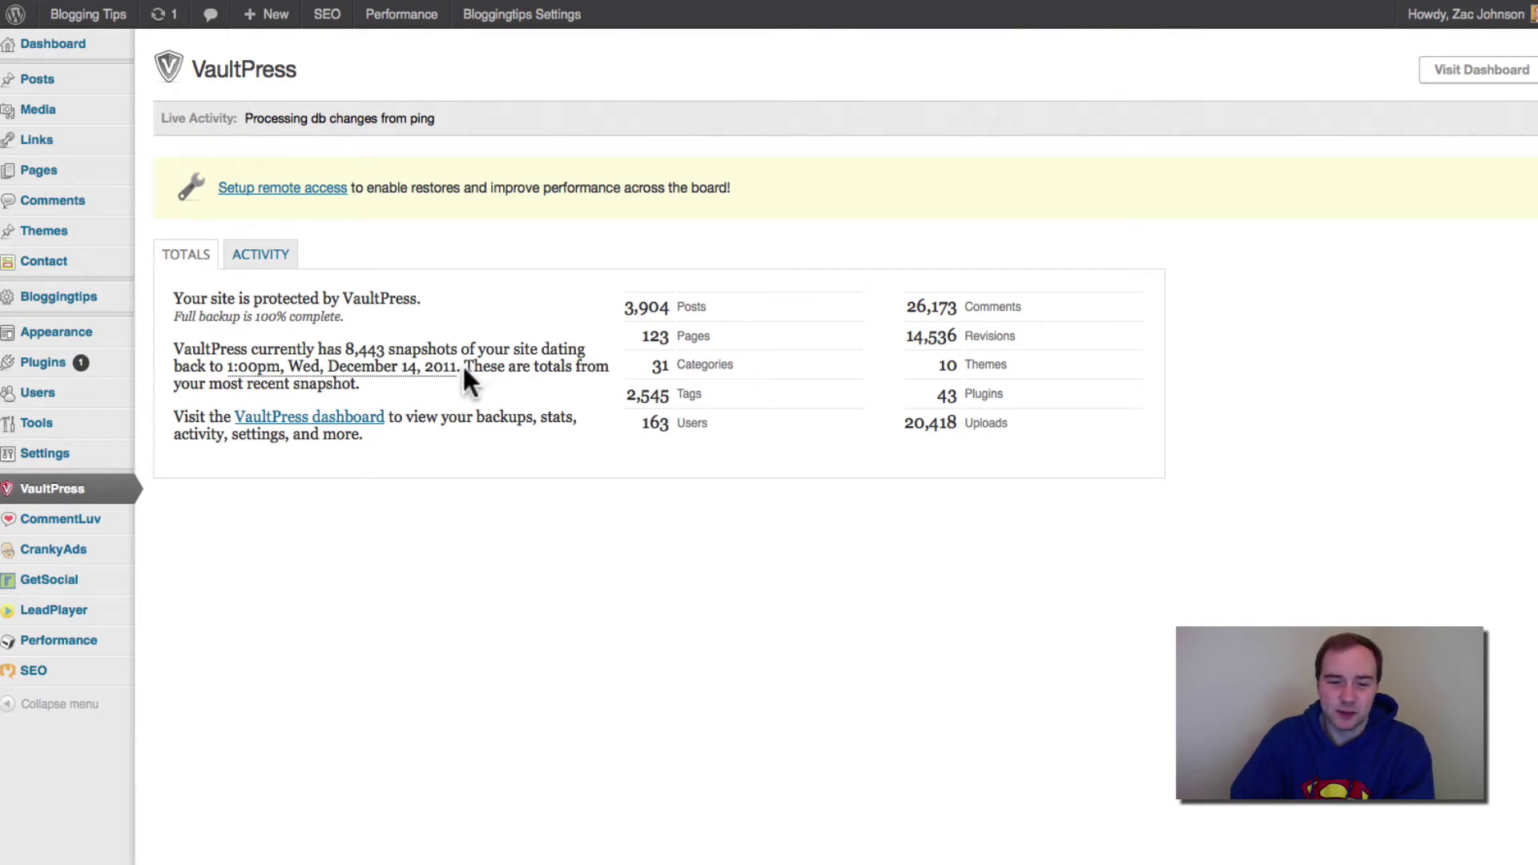
pyautogui.moveTo(614, 302); pyautogui.dragTo(704, 306)
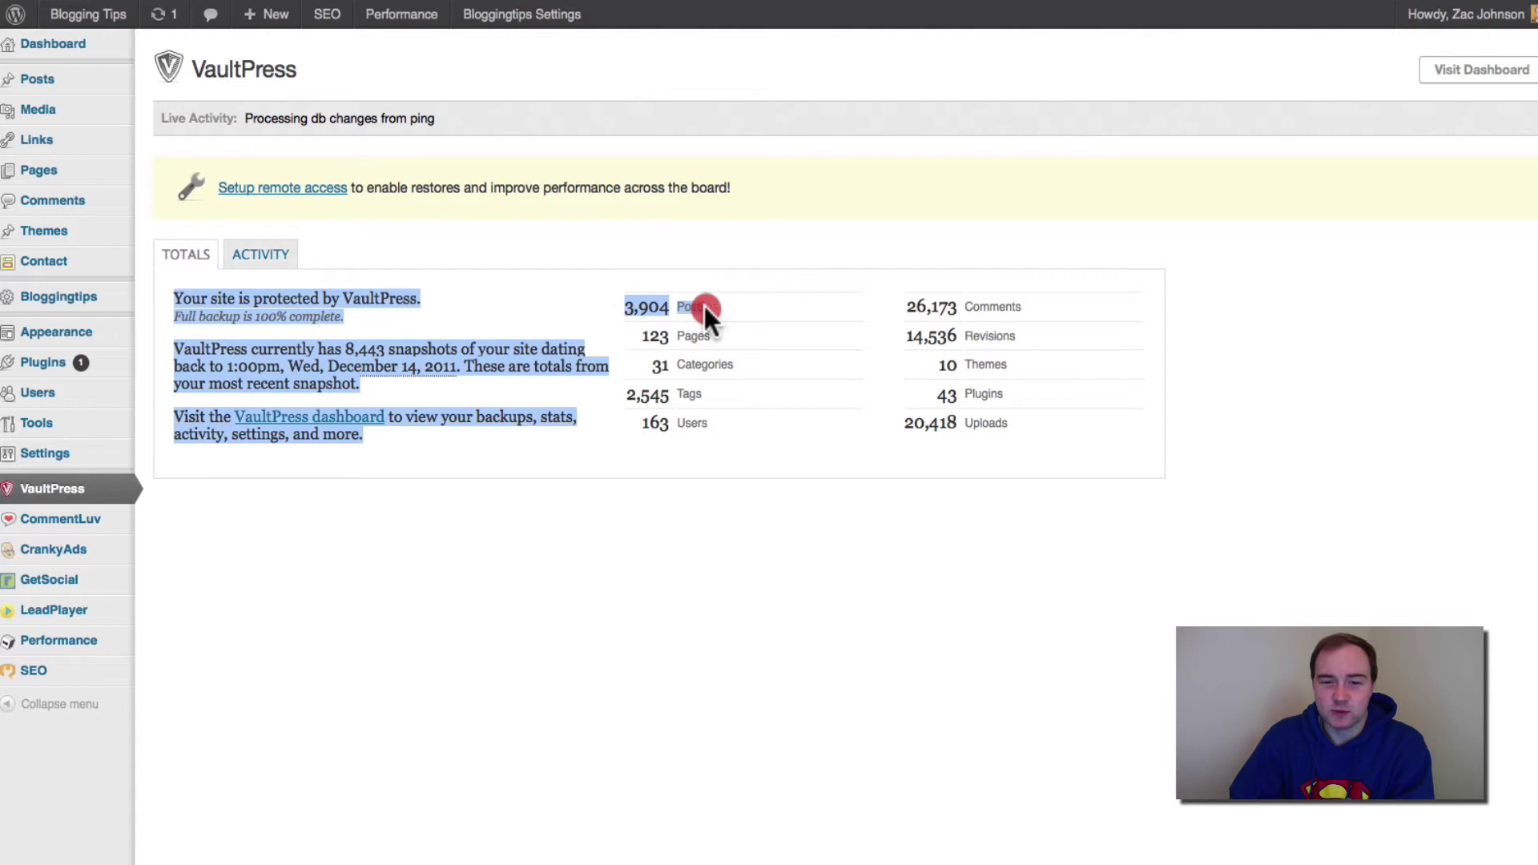
pyautogui.click(704, 307)
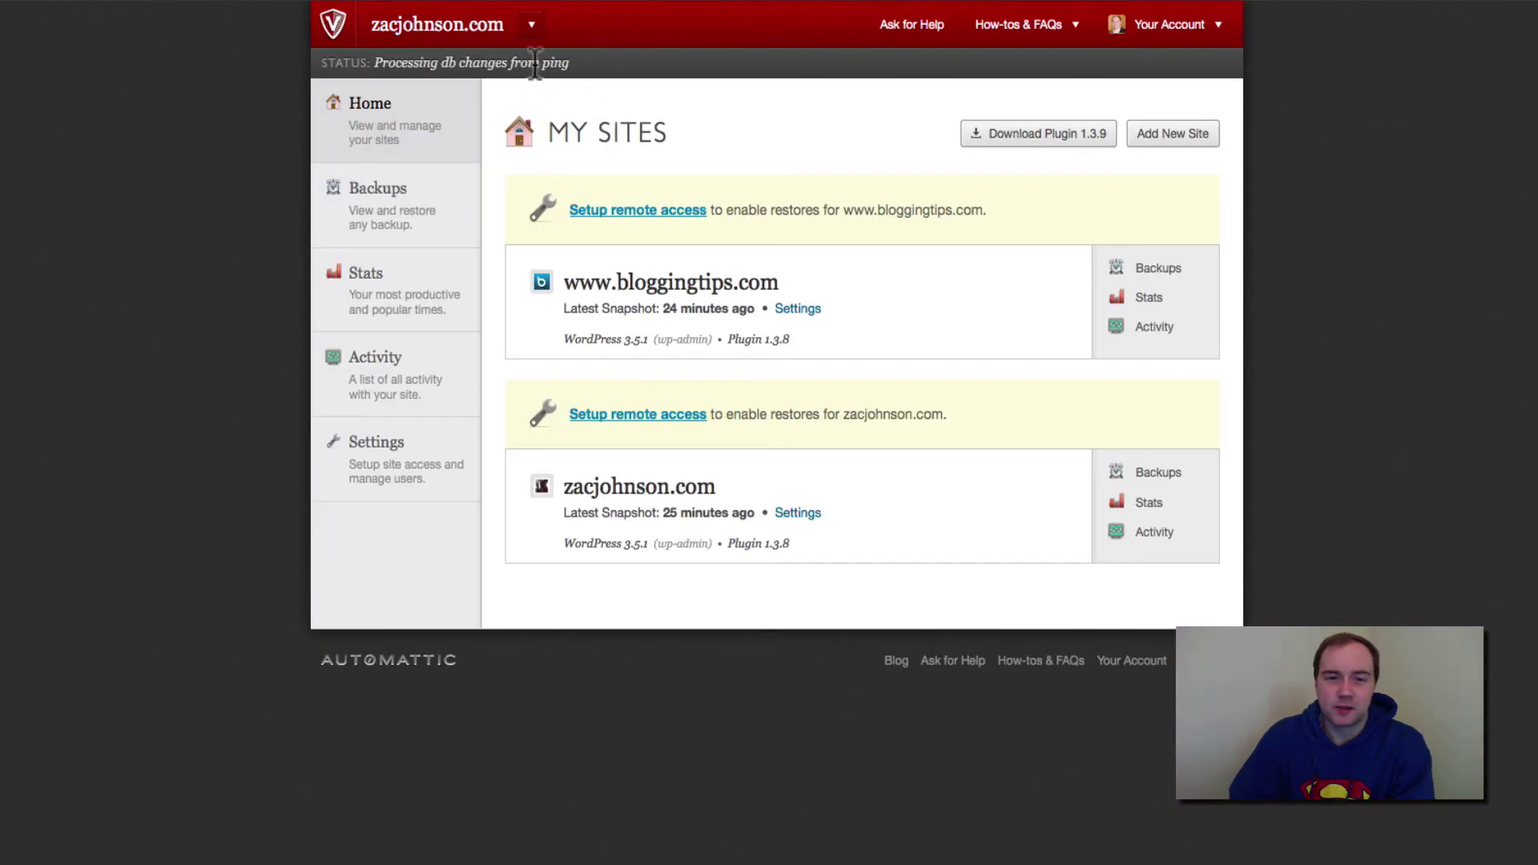
# Step: Switch the VaultPress dashboard from the backups list to bloggingtips.com and open its backups
pyautogui.click(427, 217)
pyautogui.click(525, 26)
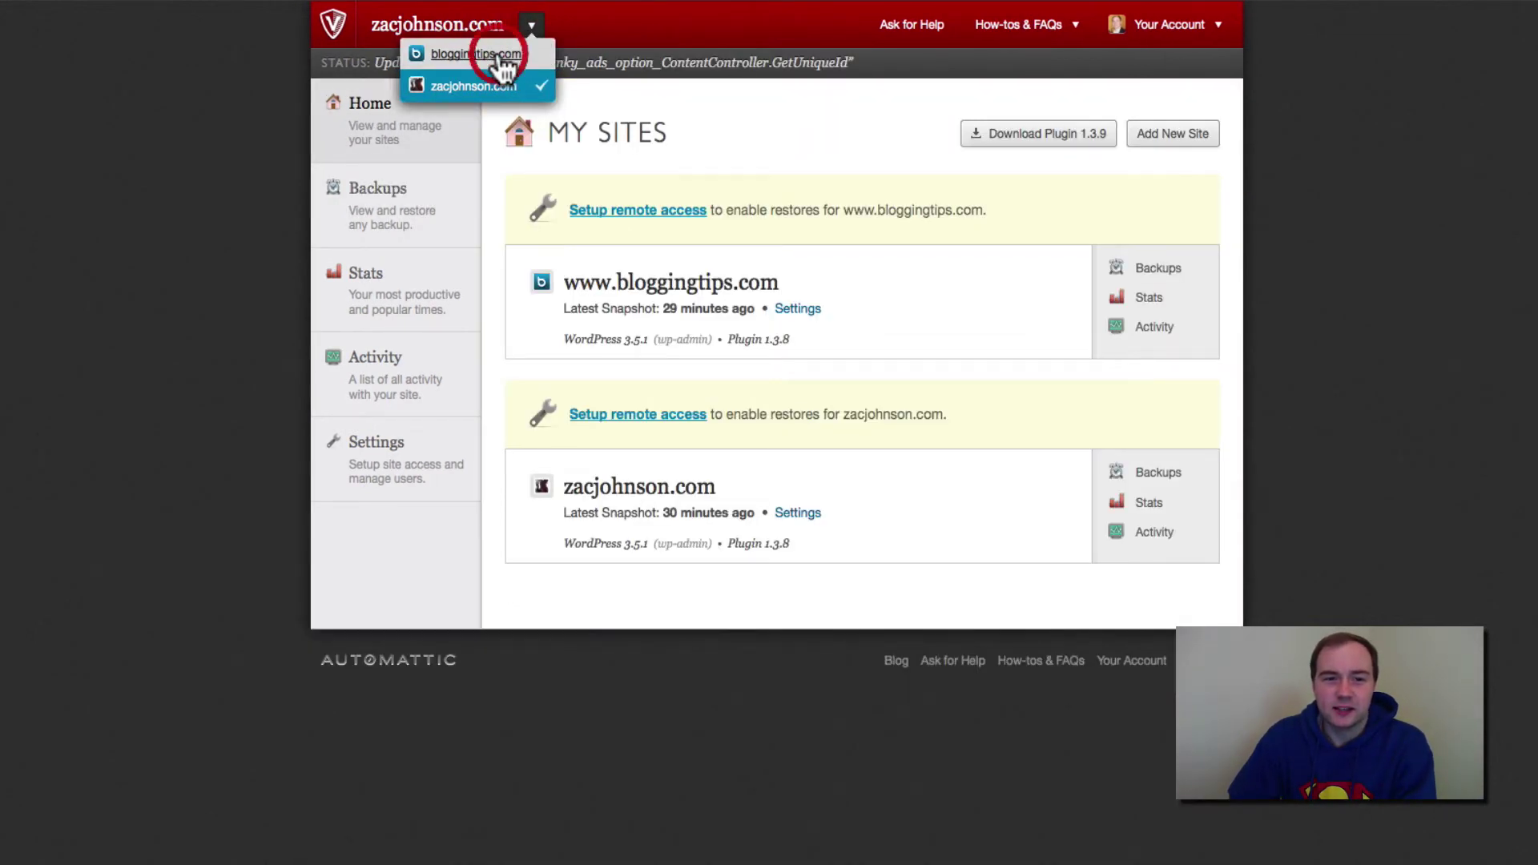
pyautogui.click(493, 55)
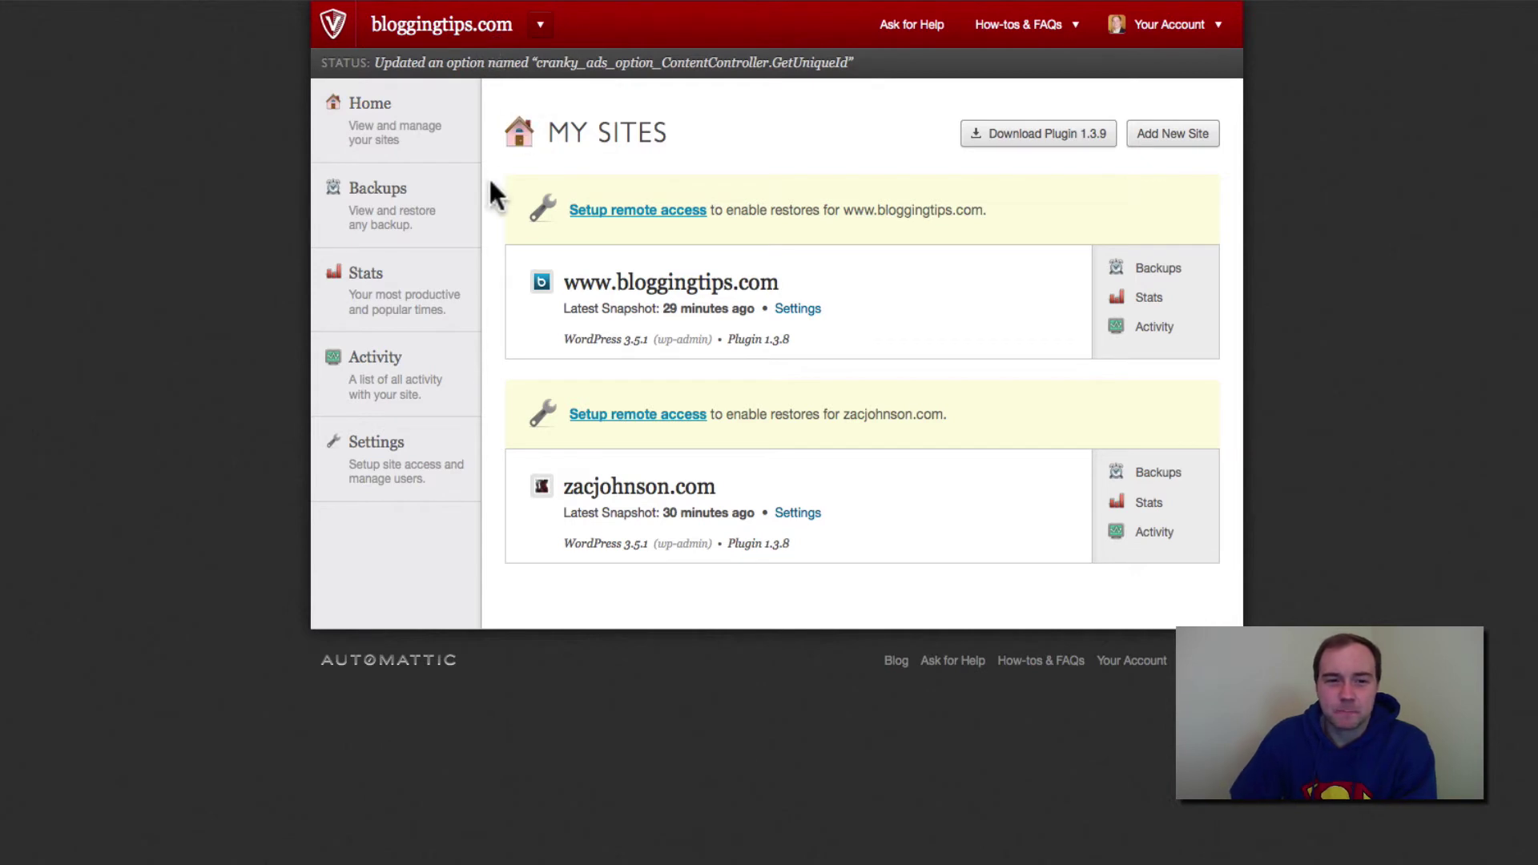
pyautogui.click(414, 212)
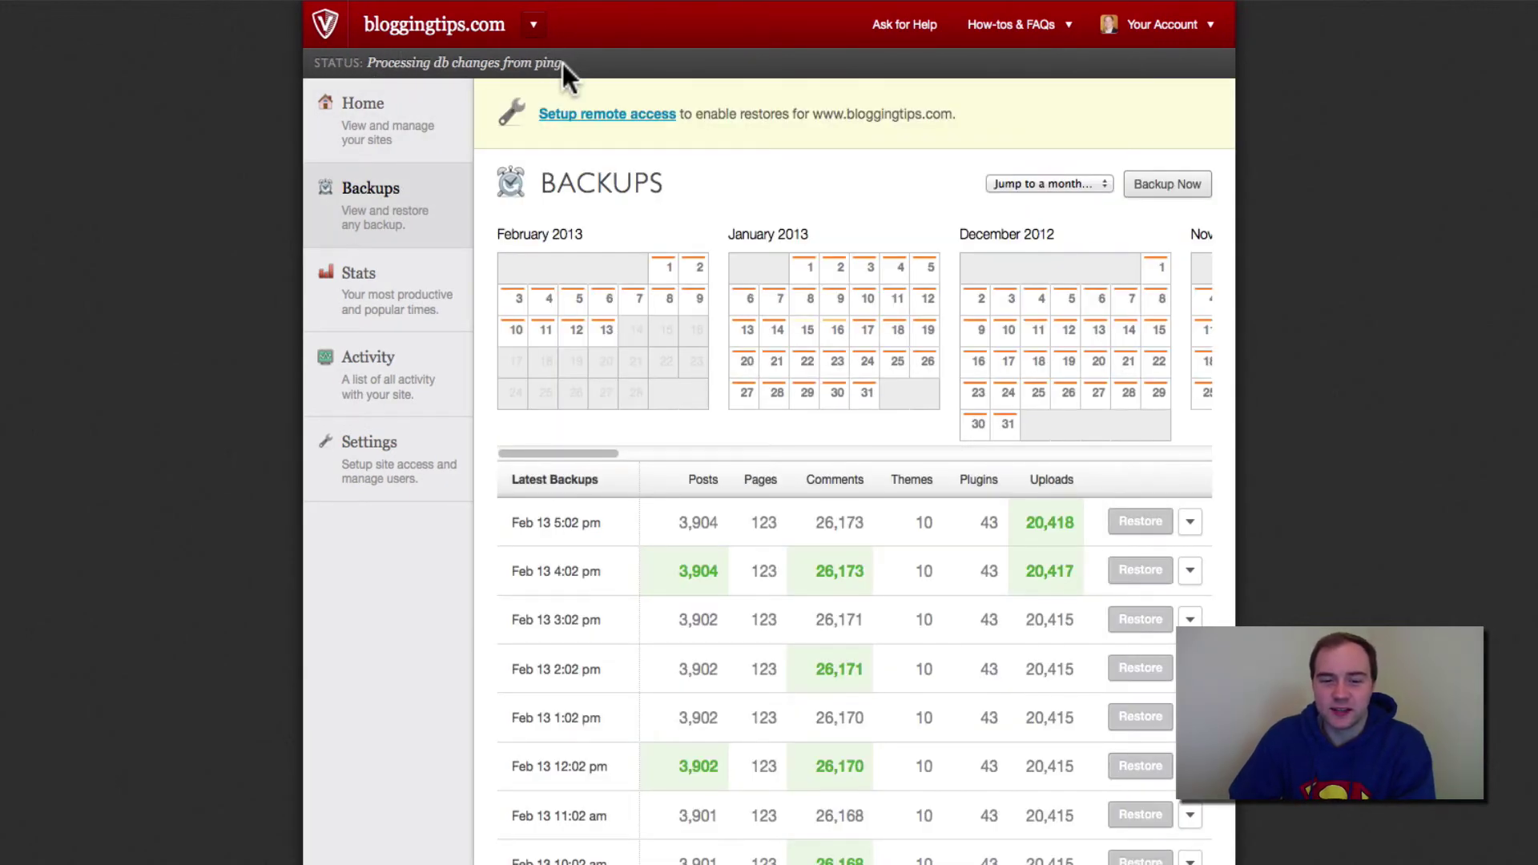
pyautogui.scroll(-3, 717, 499)
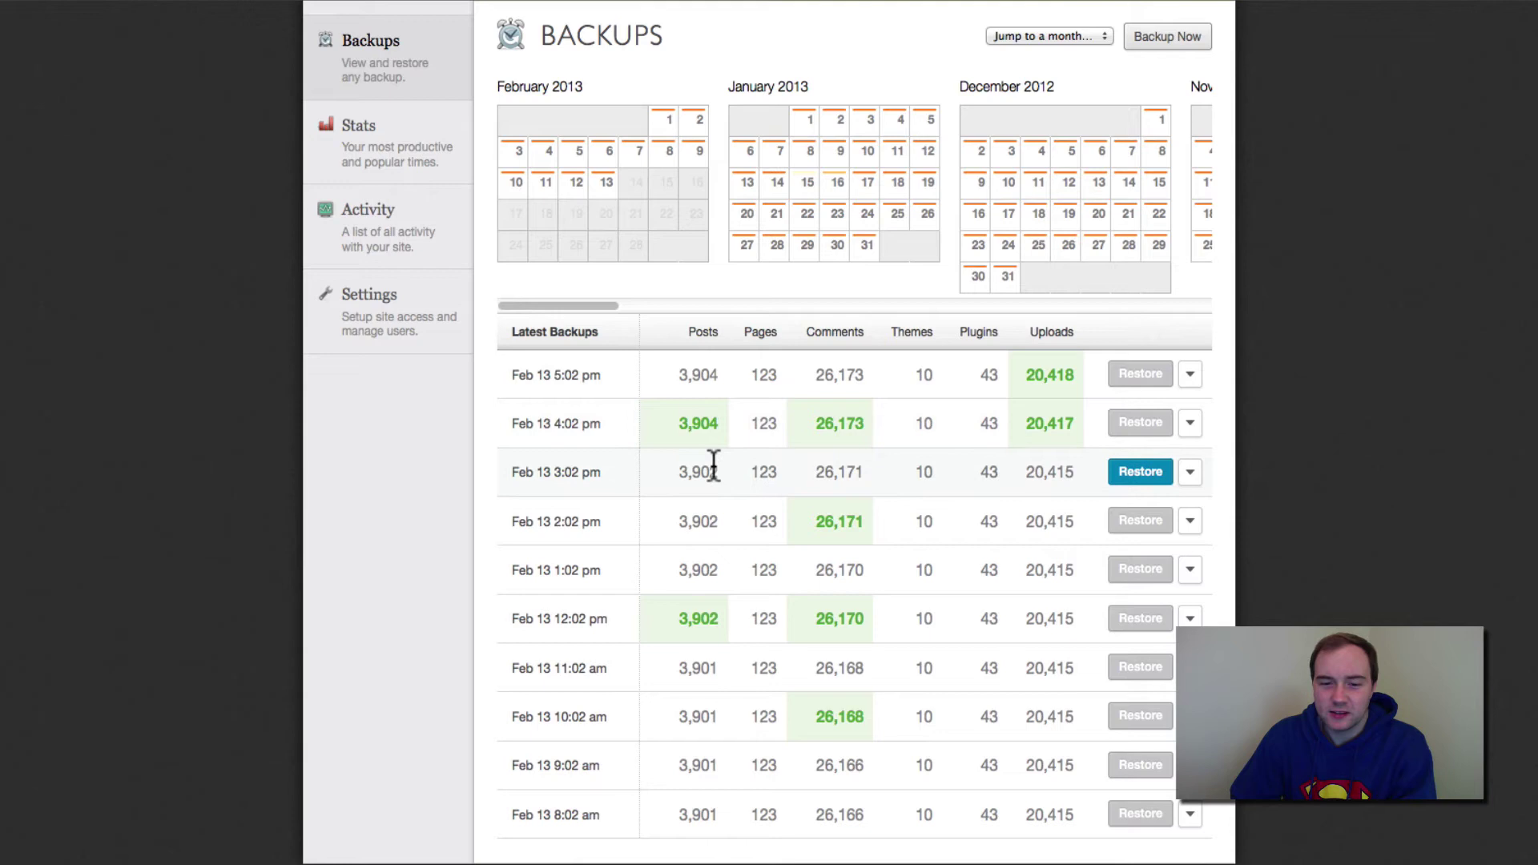
# Step: Highlight the 3:02 pm and 4:02 pm snapshots in the Latest Backups table, then clear the highlight
pyautogui.moveTo(717, 471); pyautogui.dragTo(677, 424)
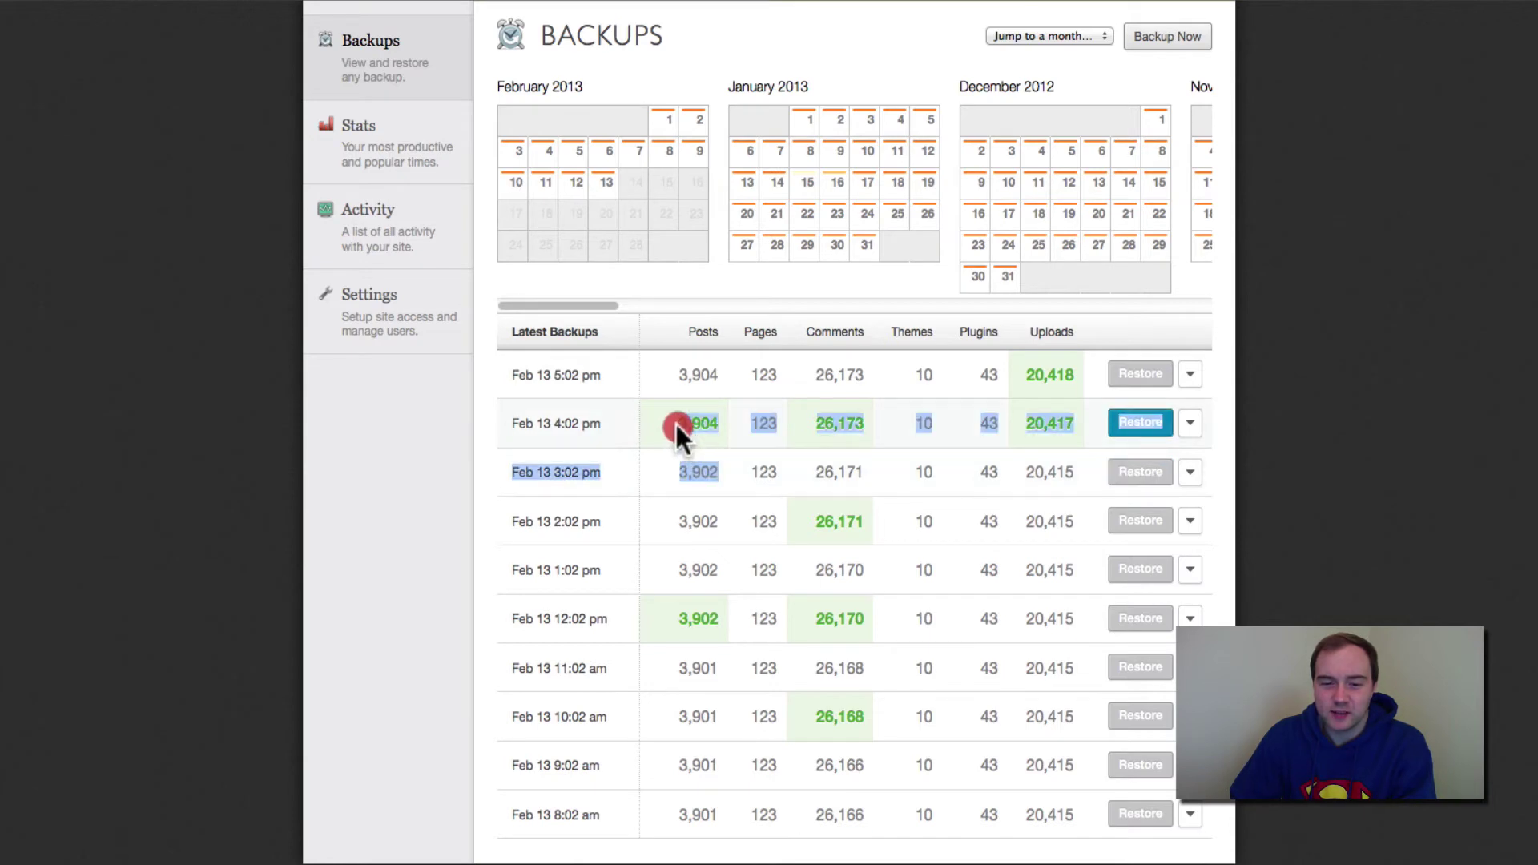
pyautogui.click(701, 424)
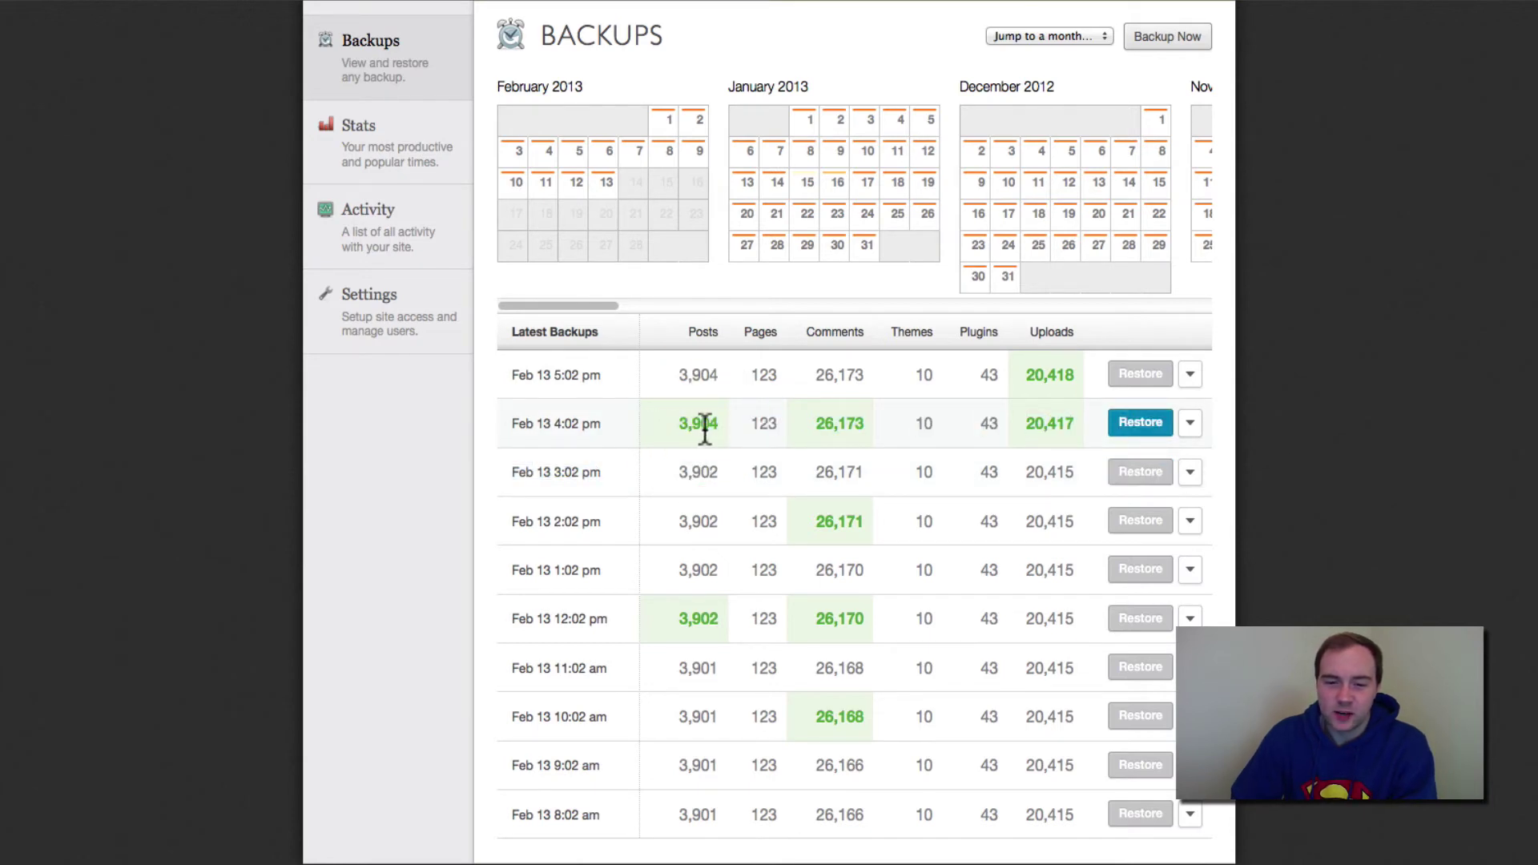
# Step: View bloggingtips.com Stats and highlight Friday as the most productive day
pyautogui.click(424, 159)
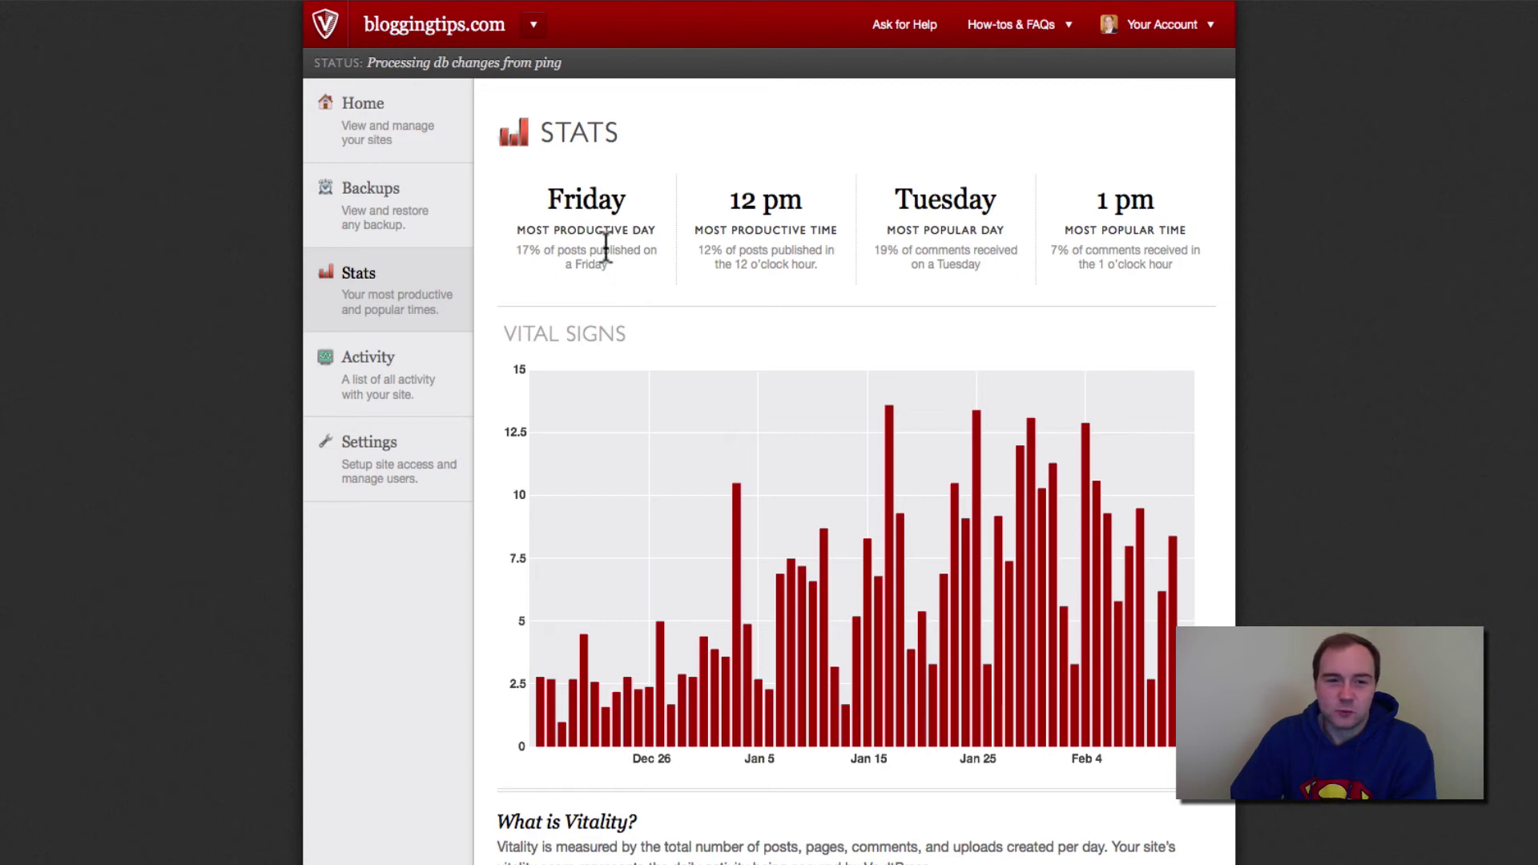
pyautogui.moveTo(549, 196); pyautogui.dragTo(638, 227)
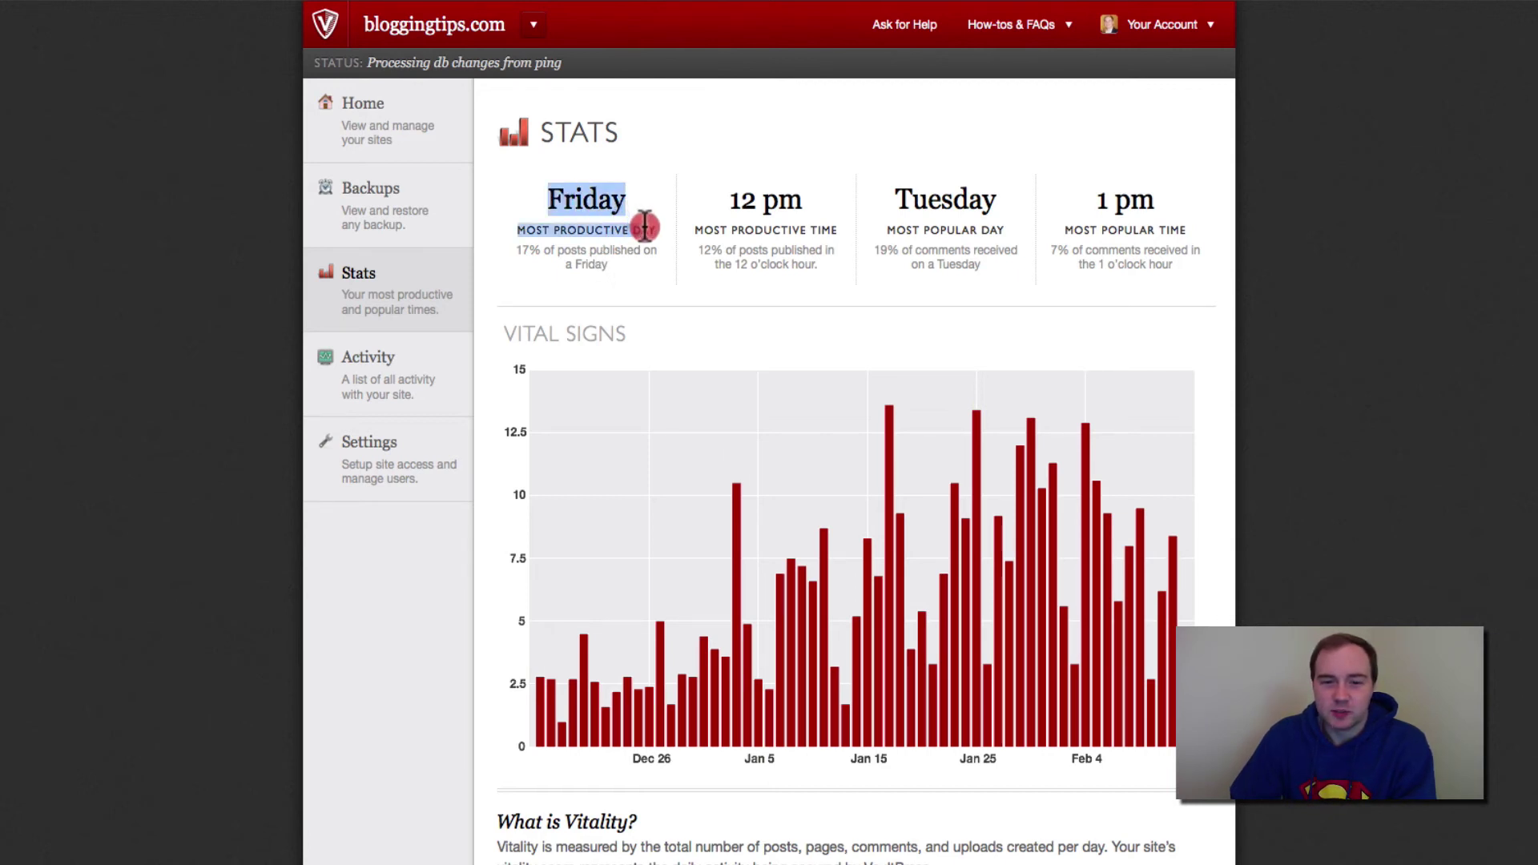
pyautogui.click(637, 241)
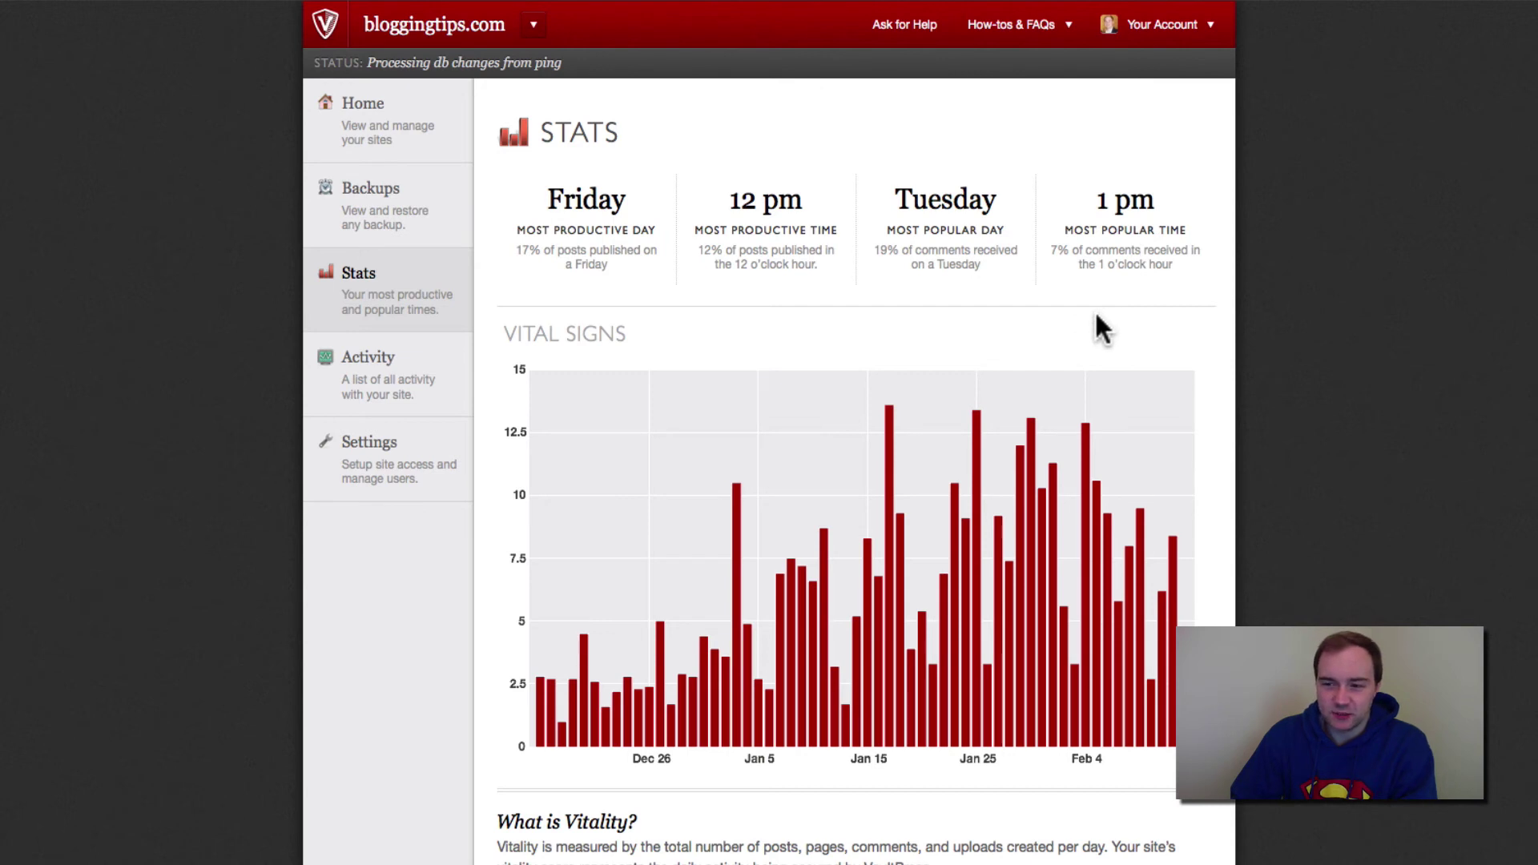
# Step: Open the bloggingtips.com activity log from the sidebar
pyautogui.click(390, 382)
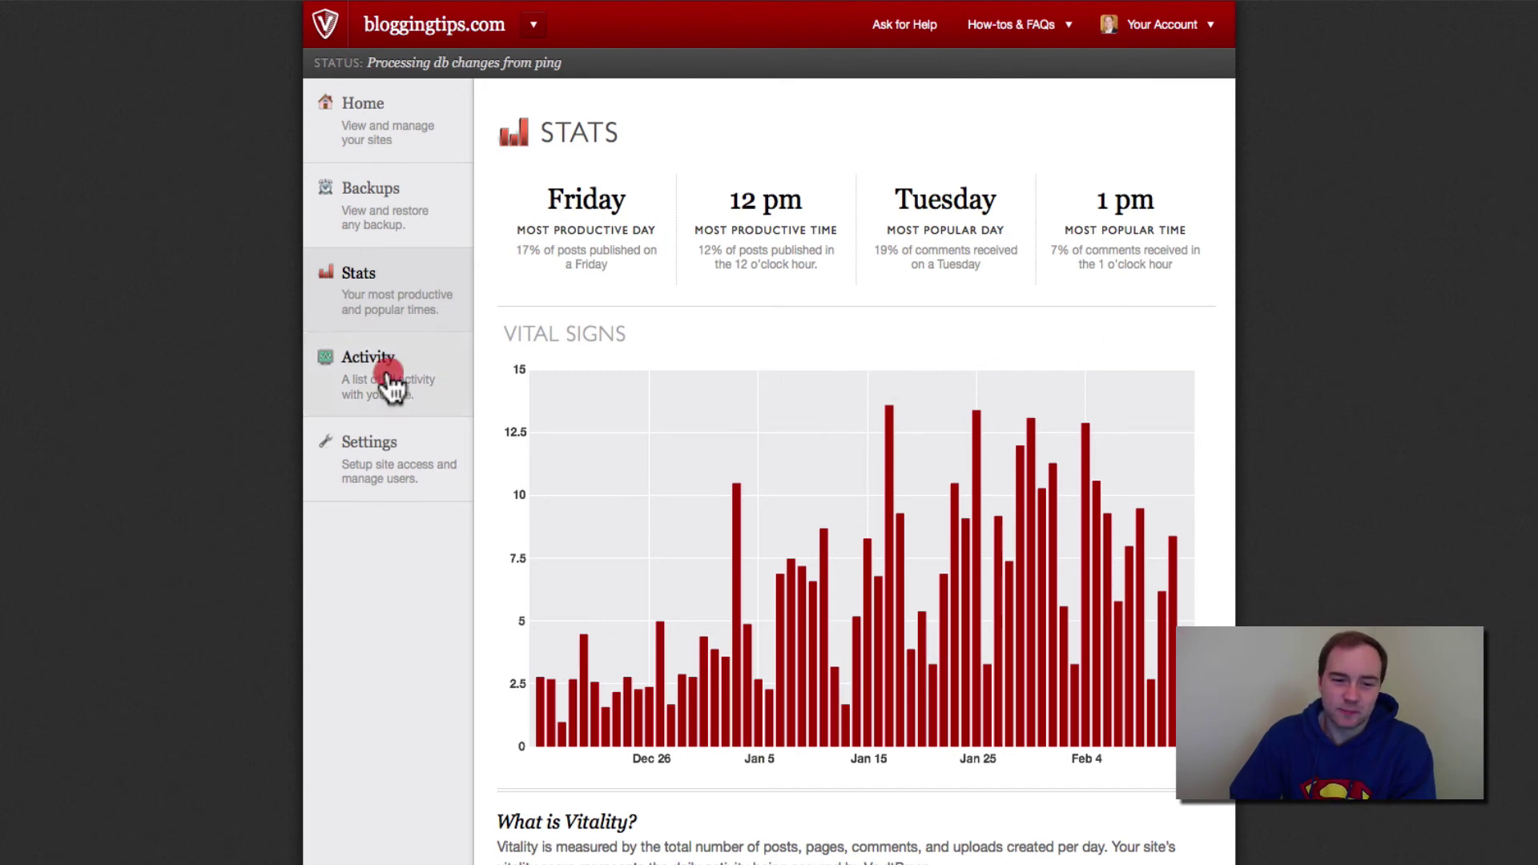